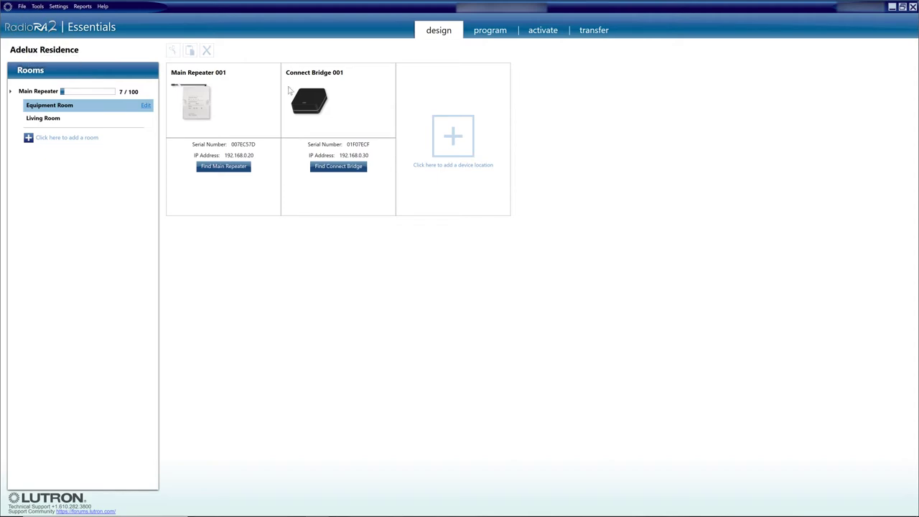
Open the Add New Device dialog for the Equipment Room from the device location tile
click(467, 136)
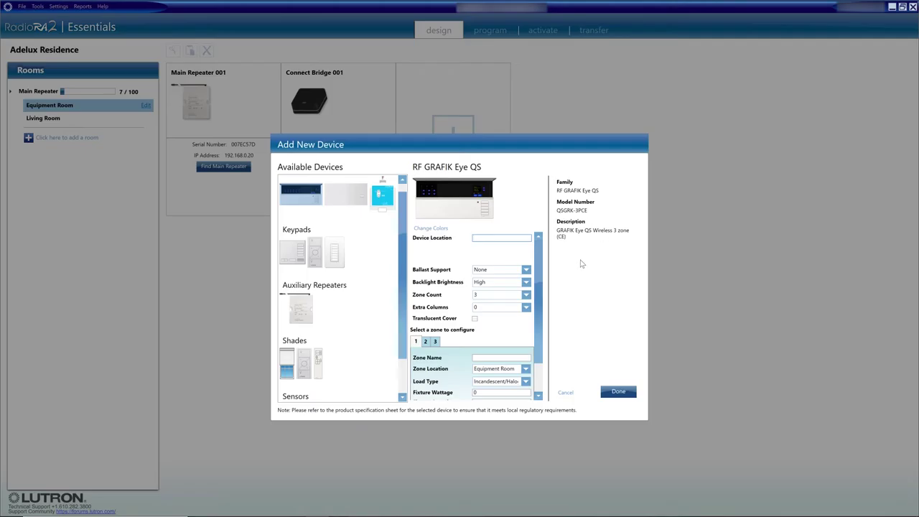
Browse the Available Devices list, then return to the Living Room's blind and Pico remote
scroll(403, 242, up, 1)
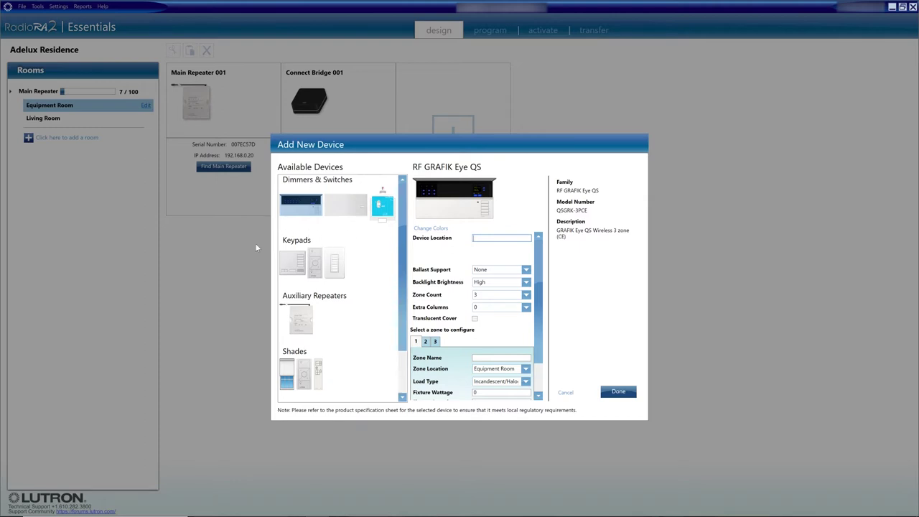
drag(405, 303, 400, 358)
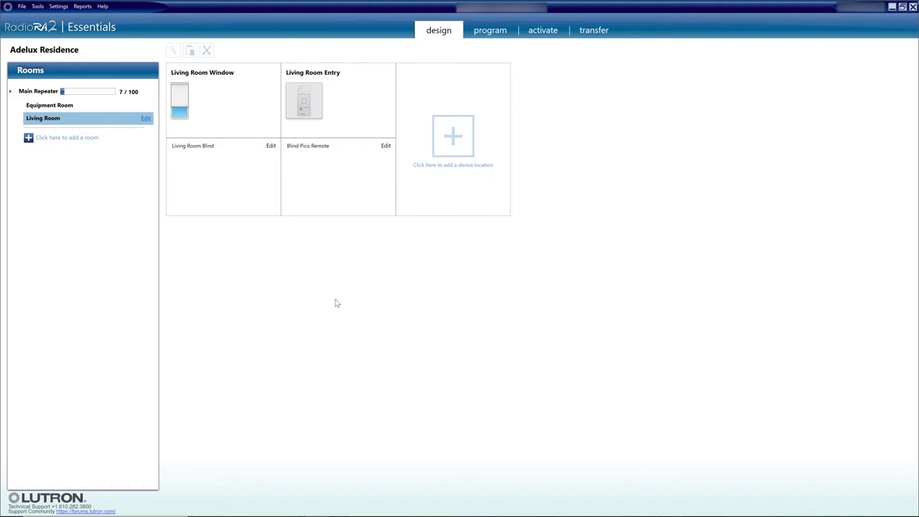
Check the installed software version in Help > About
click(103, 6)
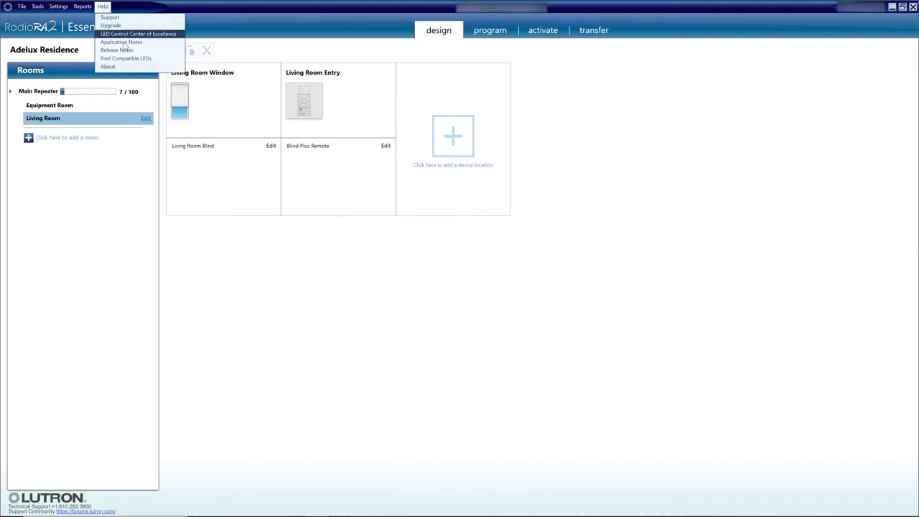
click(108, 67)
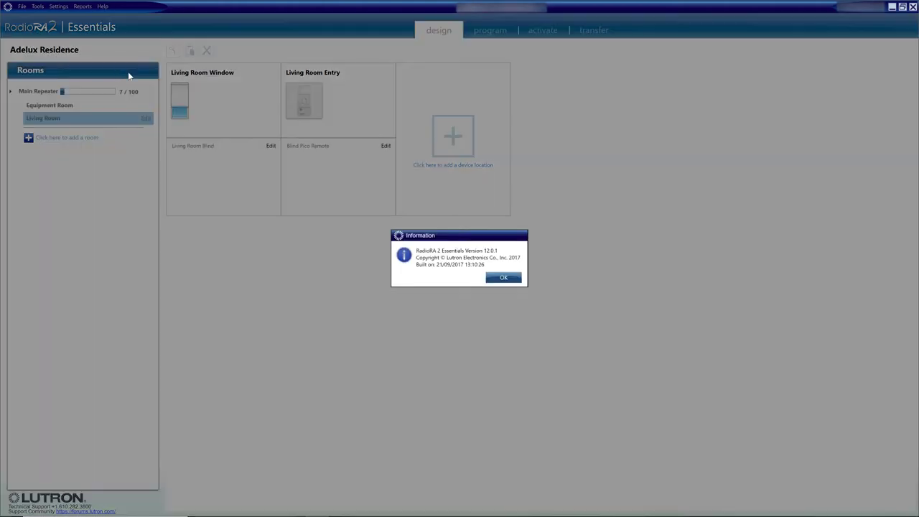
click(505, 278)
Review the Pico remote's button programming on the program tab
mouse_move(50, 120)
mouse_down()
mouse_move(50, 131)
mouse_move(24, 125)
mouse_move(47, 125)
mouse_up()
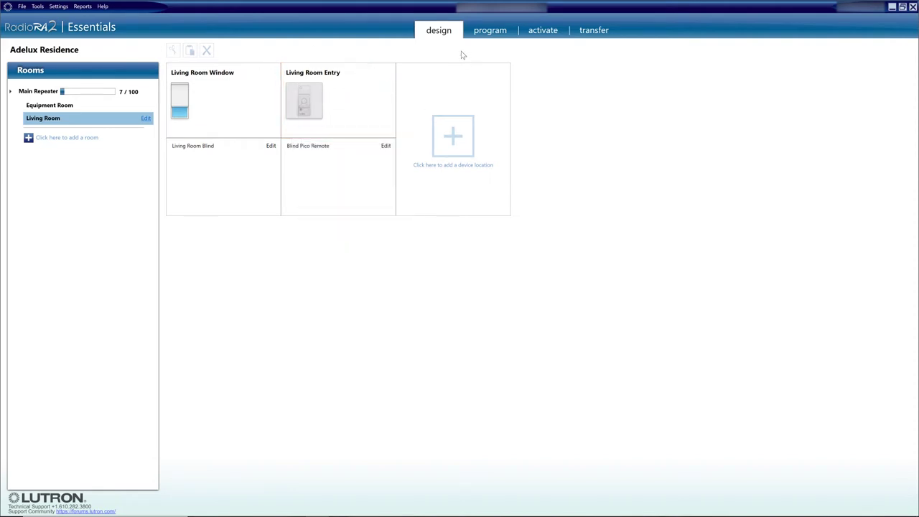
click(490, 30)
click(85, 230)
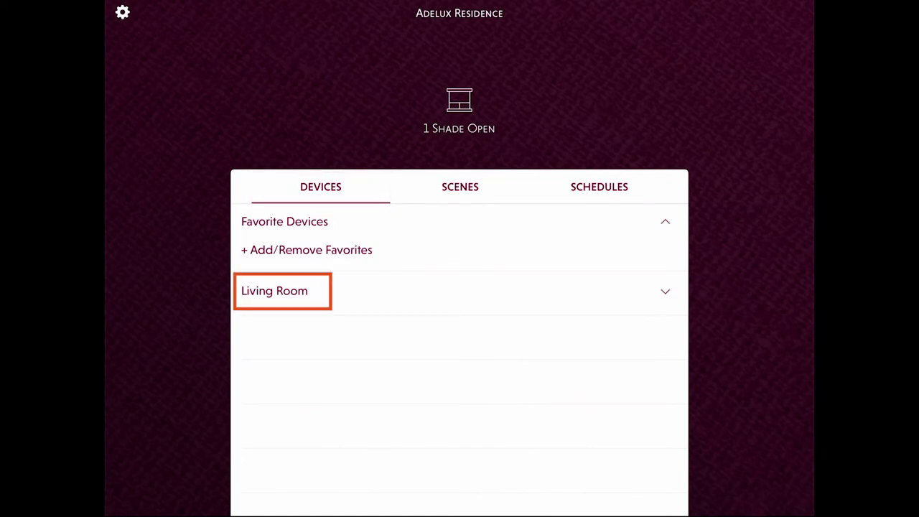
Expand Living Room, view the Living Room Entry remote, then open the home's settings
click(274, 291)
click(376, 343)
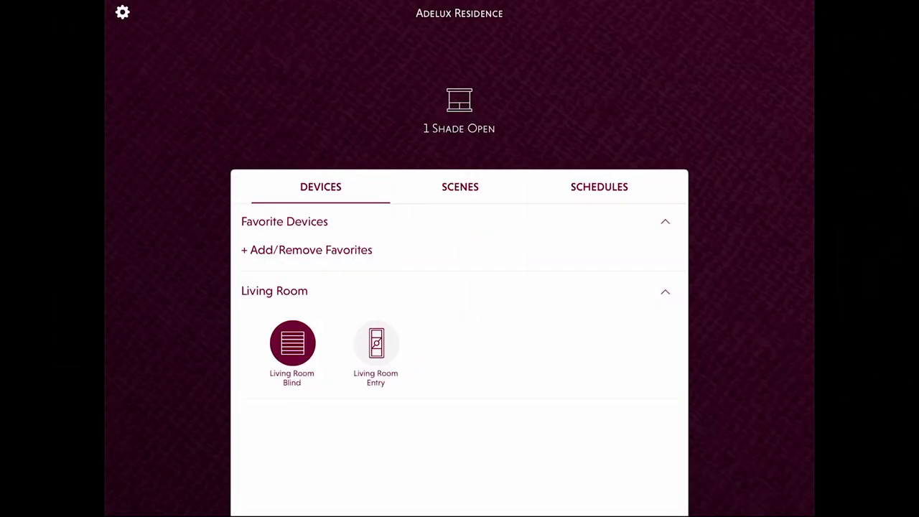
click(123, 12)
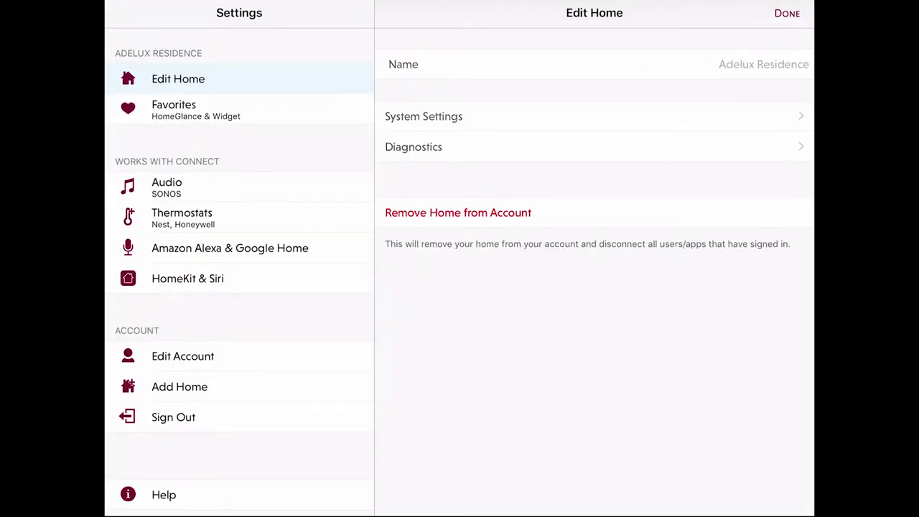
Open the Amazon Alexa & Google Home integration page from Settings
click(230, 248)
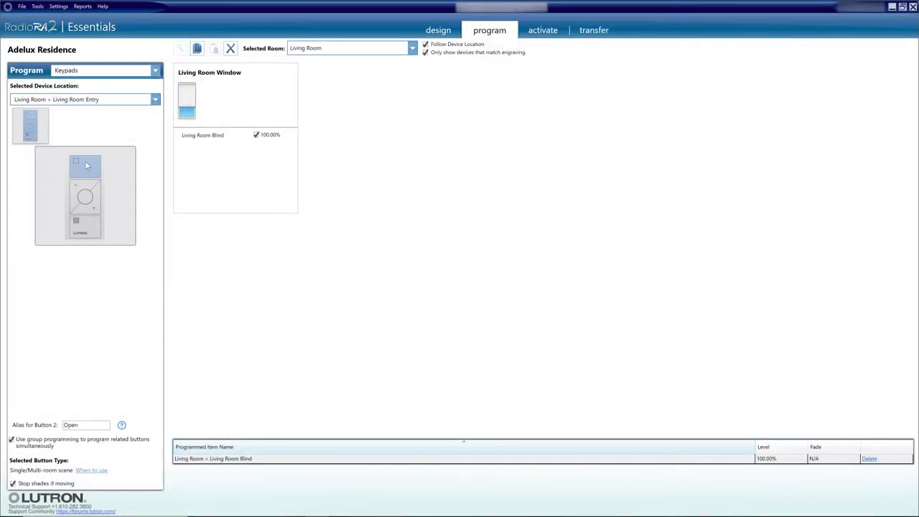
click(256, 139)
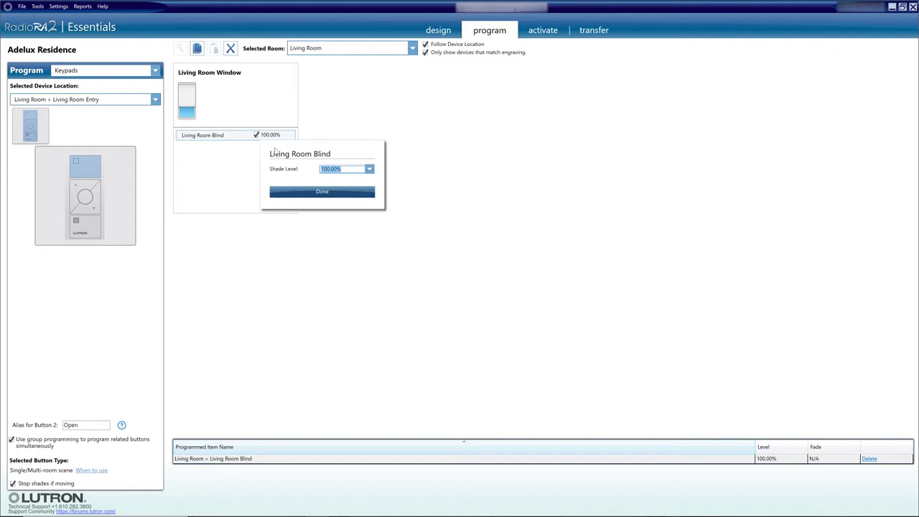
click(369, 168)
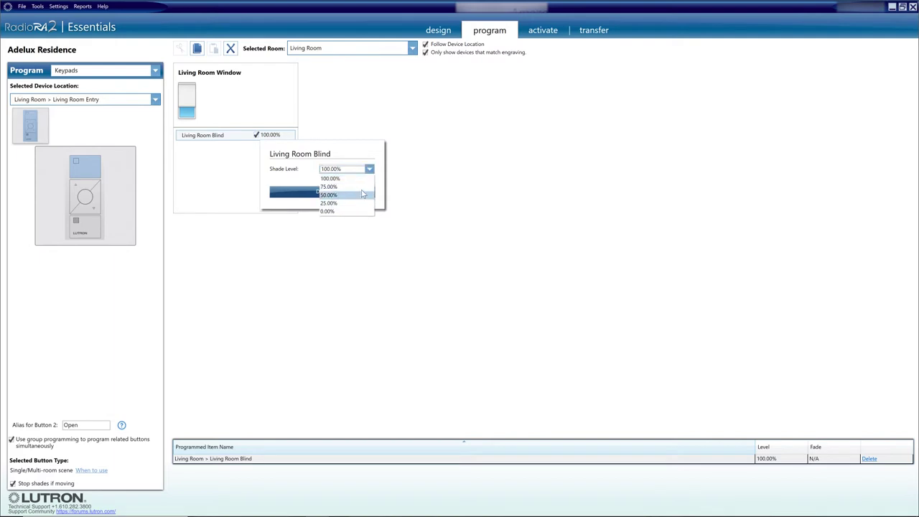
click(320, 156)
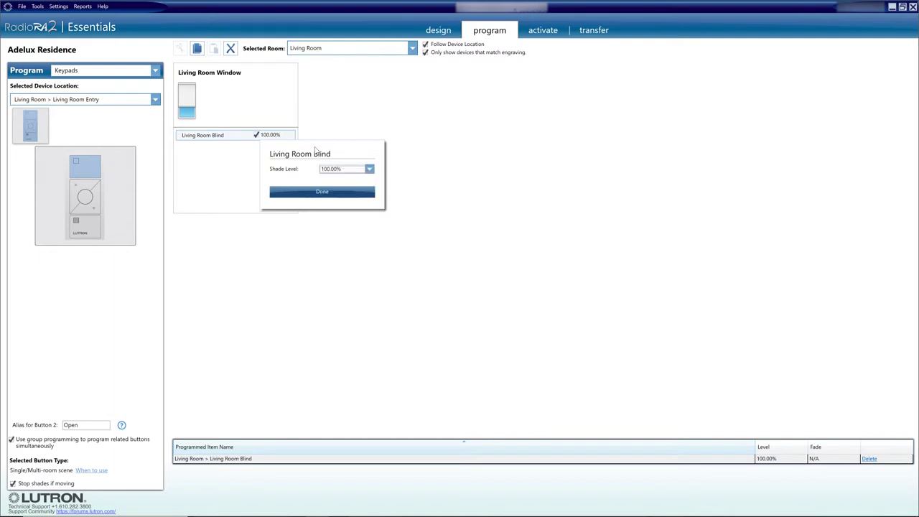
click(92, 168)
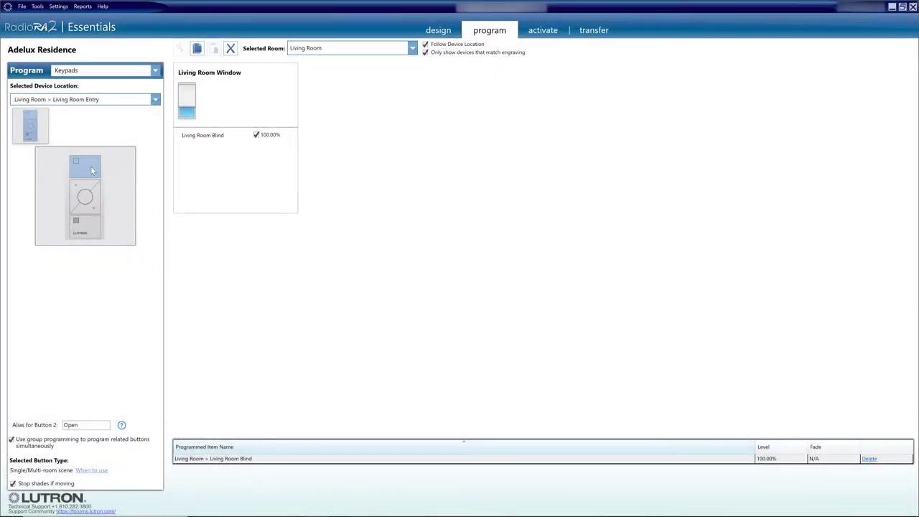
Check the Close, Favorite and Open buttons, confirming Close sets the blind to 0%
click(86, 232)
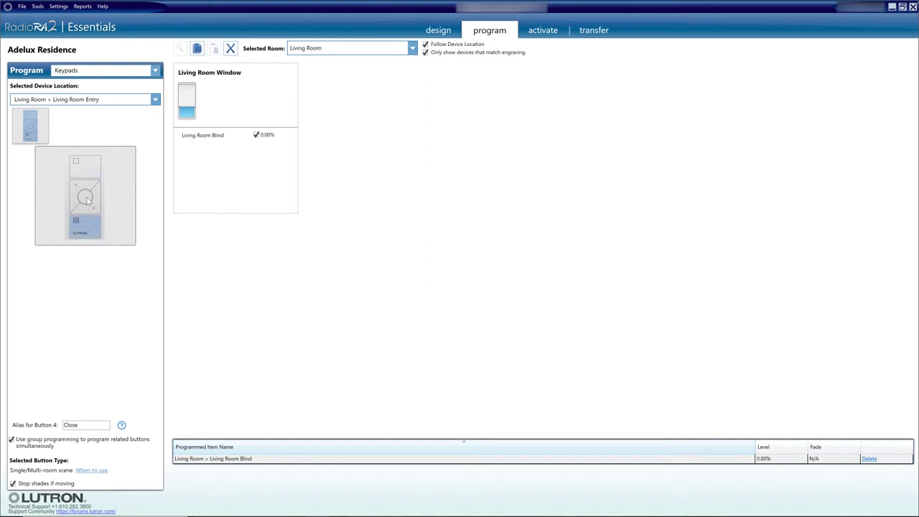
click(86, 200)
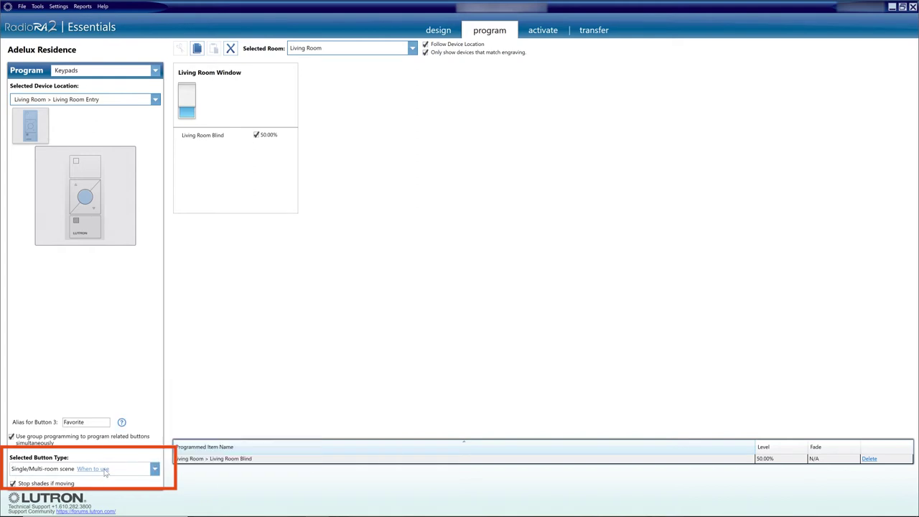
click(83, 171)
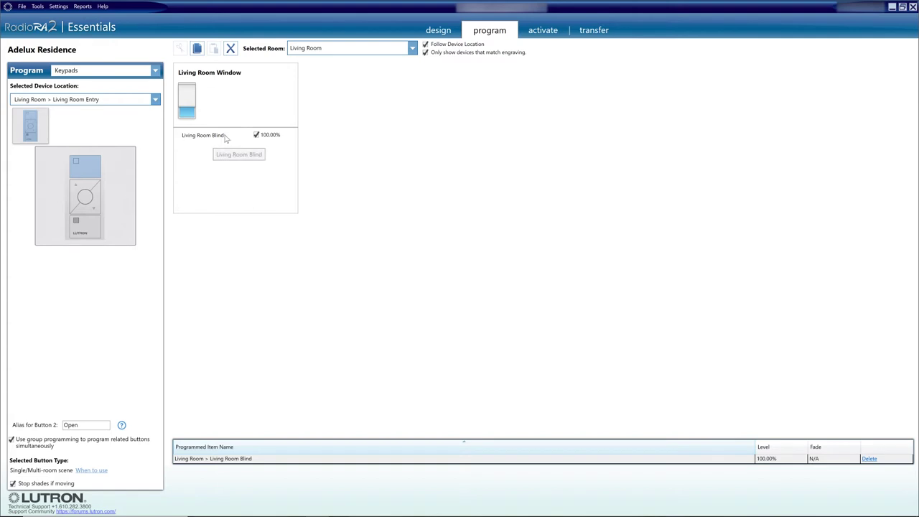
click(91, 228)
click(262, 140)
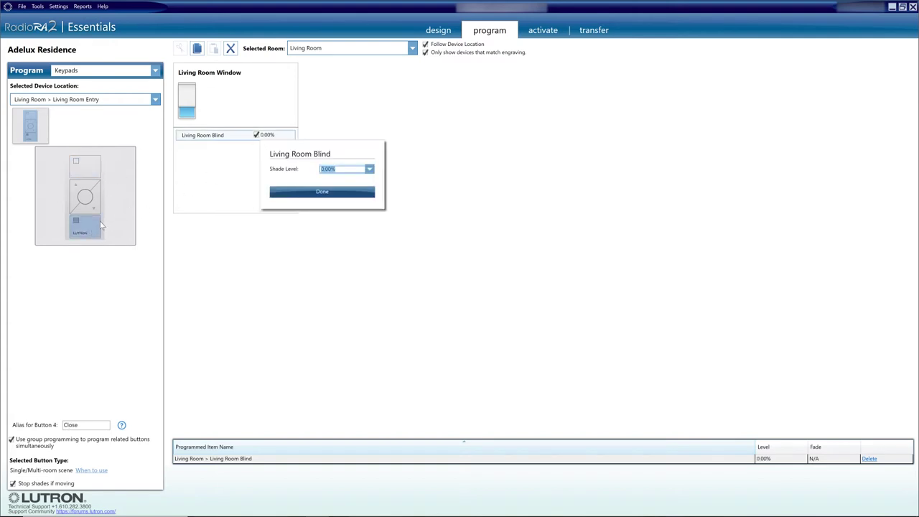
click(132, 280)
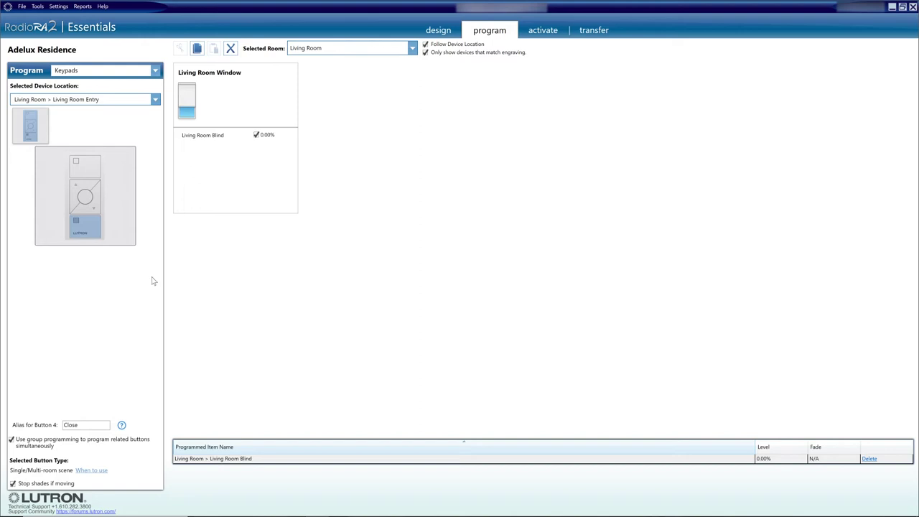
Compare the Open button's 100% blind level with the Close button's 0%
click(82, 167)
click(79, 227)
click(95, 170)
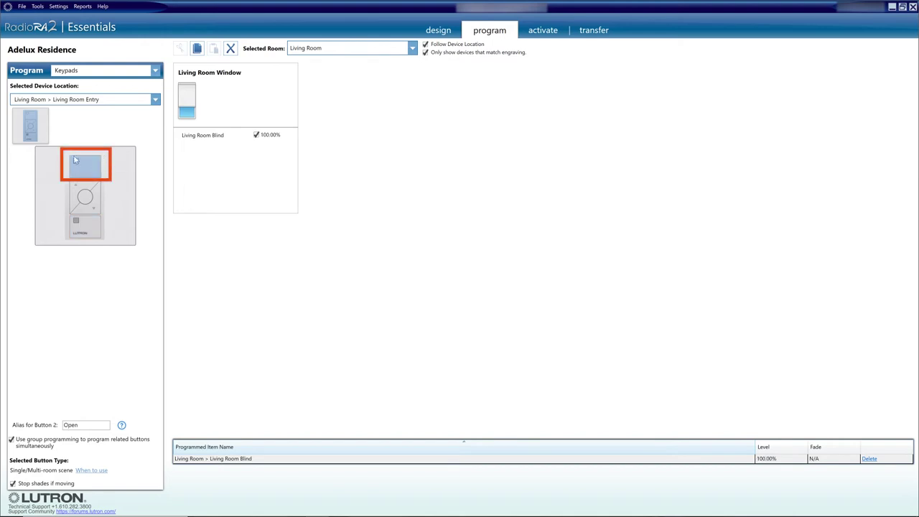
click(79, 227)
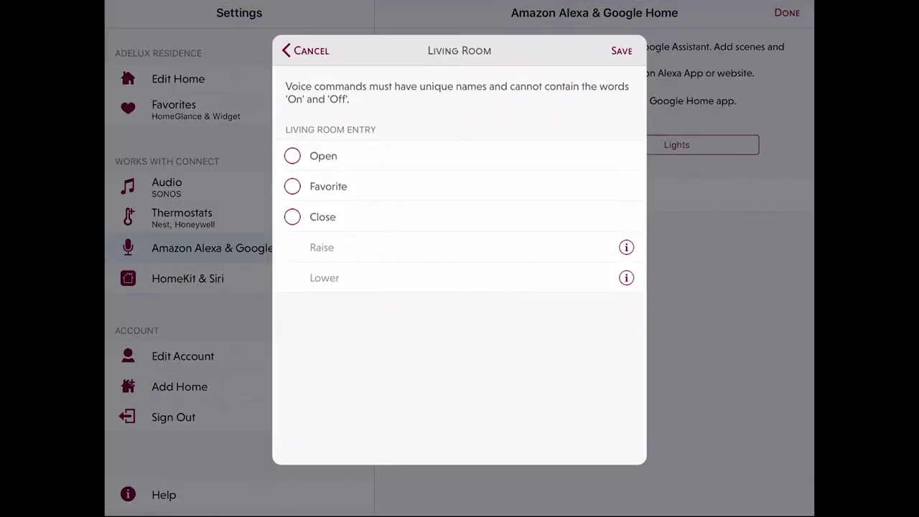
Enable the Open button's voice command and rename it 'Daytime'
click(292, 156)
click(467, 183)
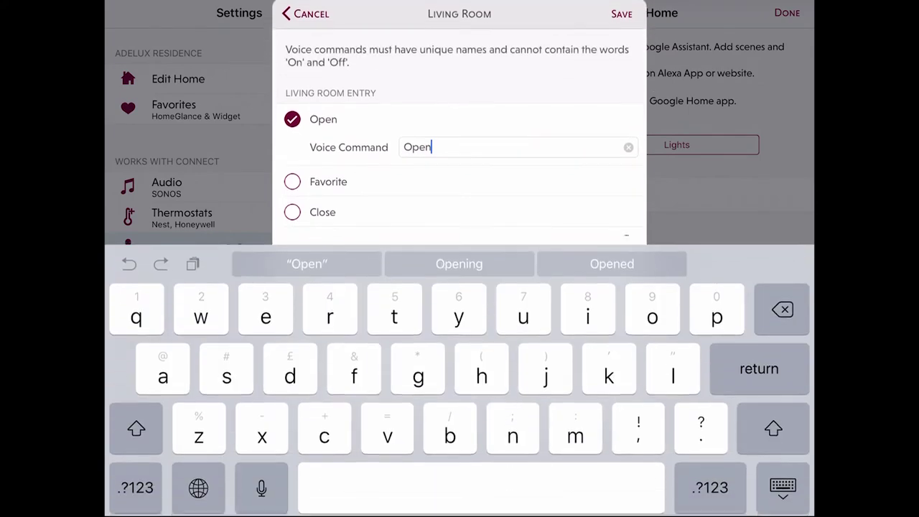
key(BackSpace)
key(BackSpace)
key(BackSpace)
key(BackSpace)
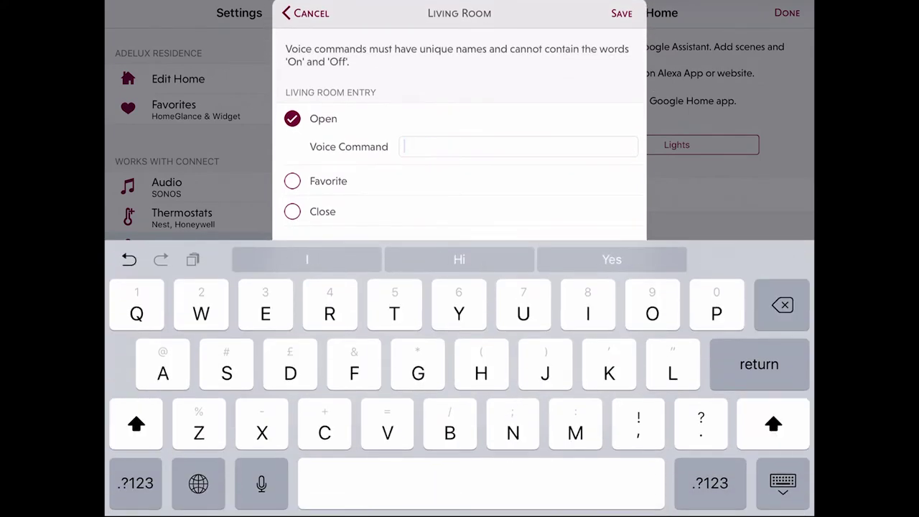
text(Dayt)
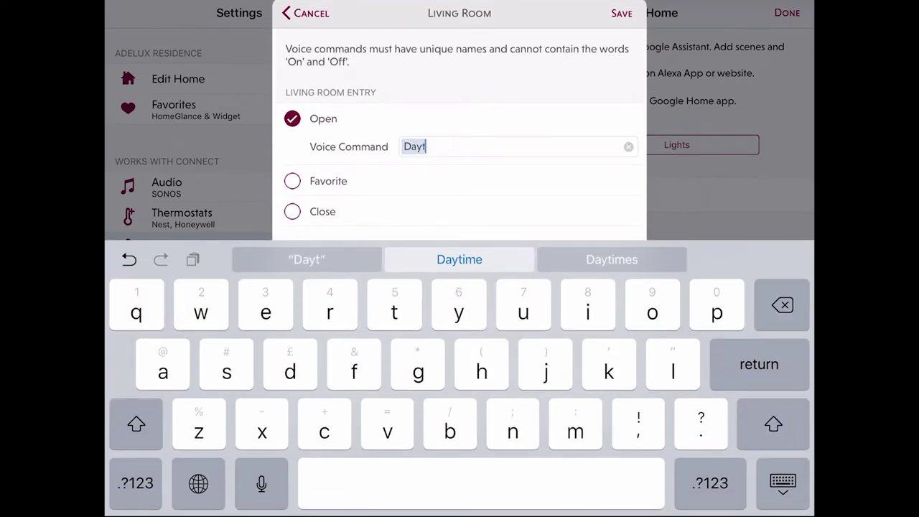
text(ime)
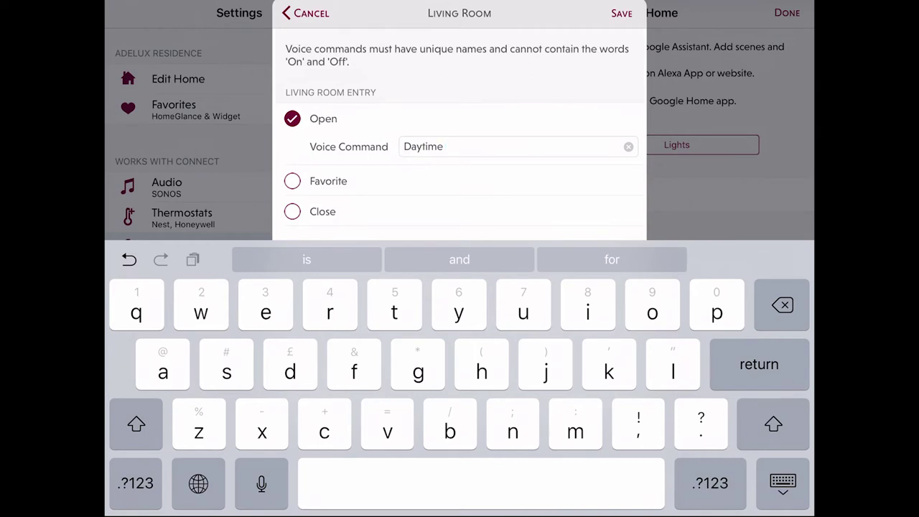
key(Return)
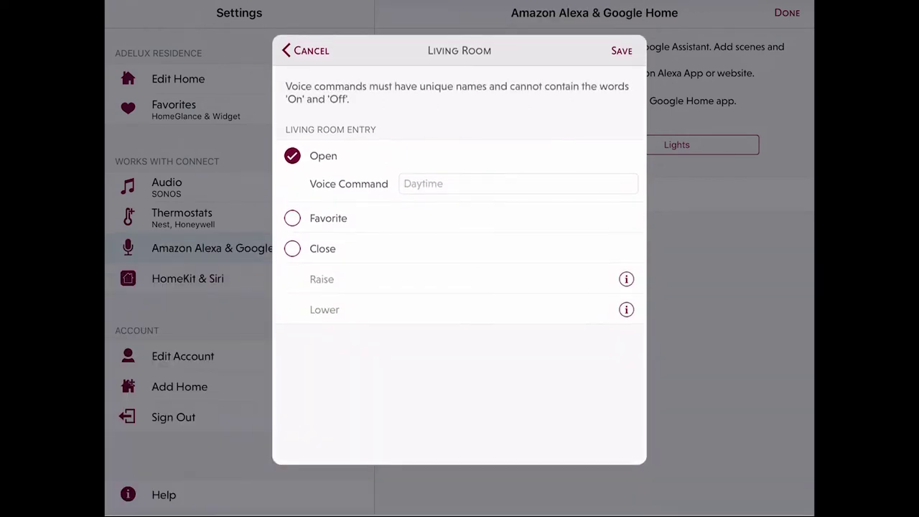
Set the Close button's voice command to 'Nighttime', leave Favorite unchecked, and save
click(292, 244)
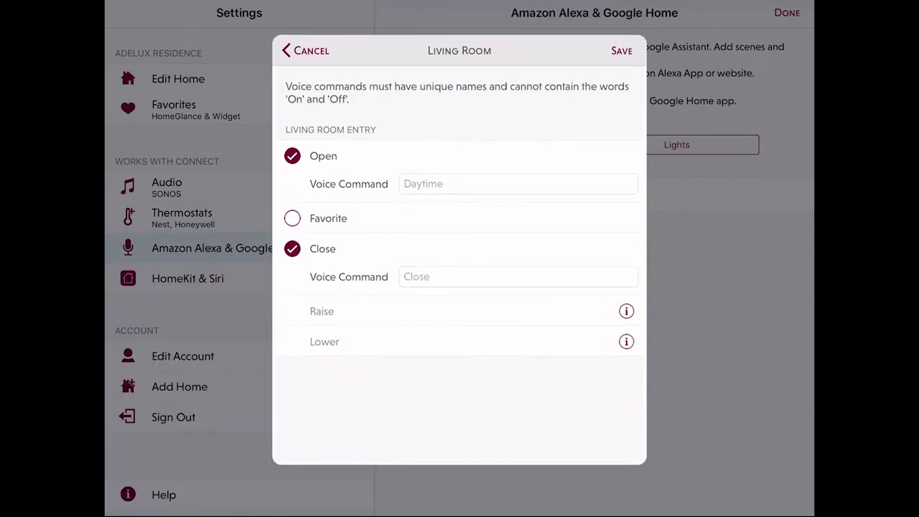
click(518, 277)
key(BackSpace)
key(BackSpace)
key(BackSpace)
key(BackSpace)
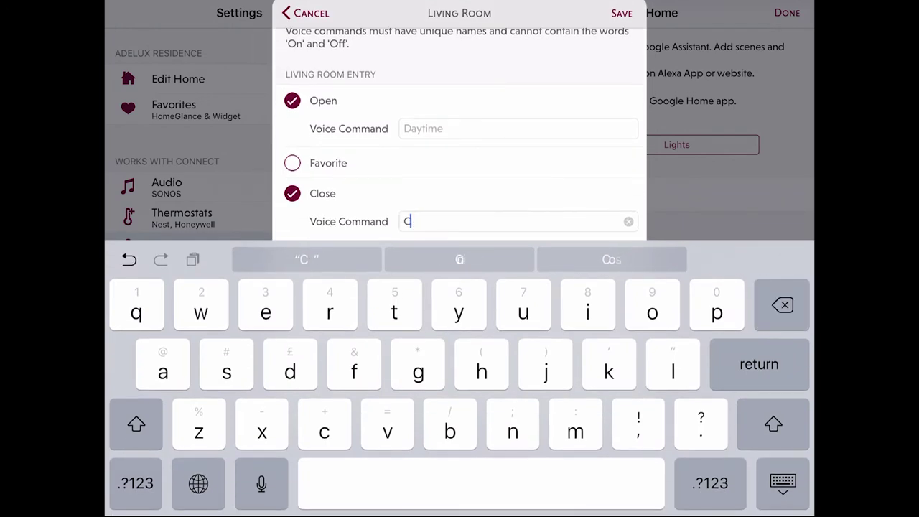
key(BackSpace)
text(Nig)
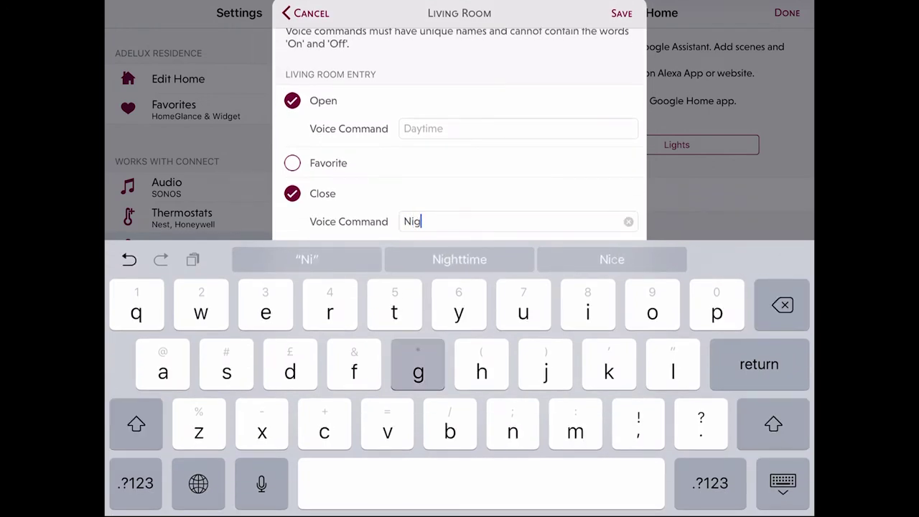
text(httime)
key(Return)
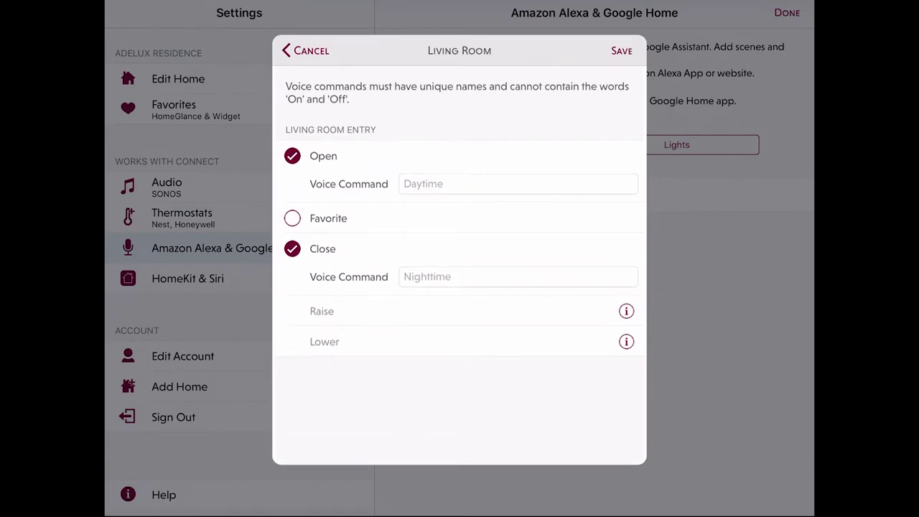
click(292, 219)
click(292, 219)
click(622, 51)
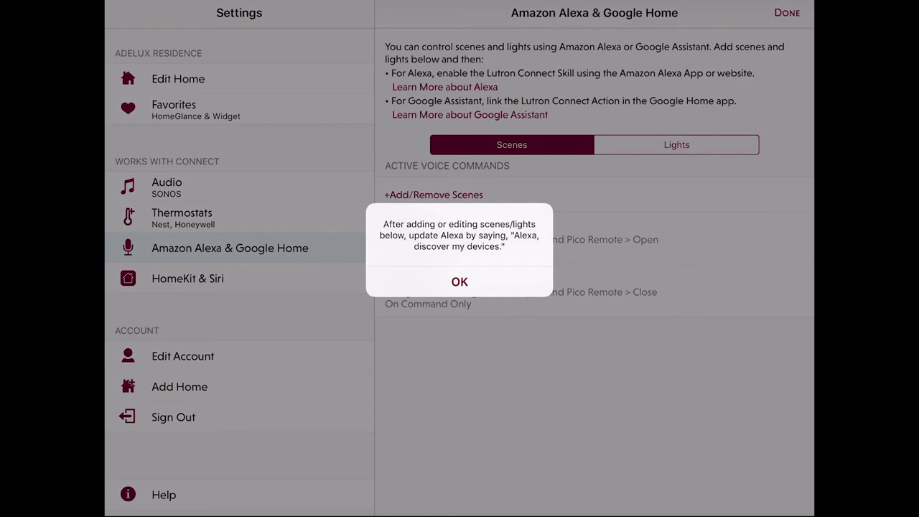
Dismiss the discovery reminder and go to the Skills store in the Amazon Alexa app
click(460, 282)
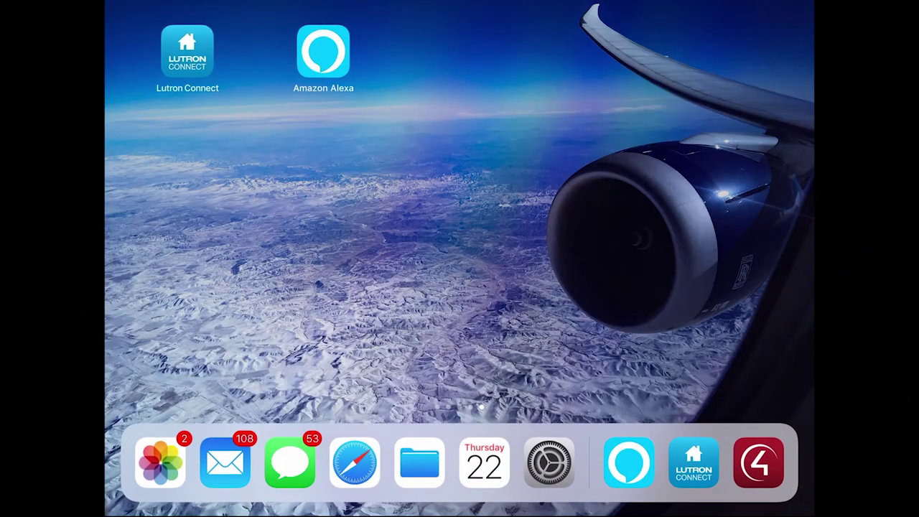
click(323, 52)
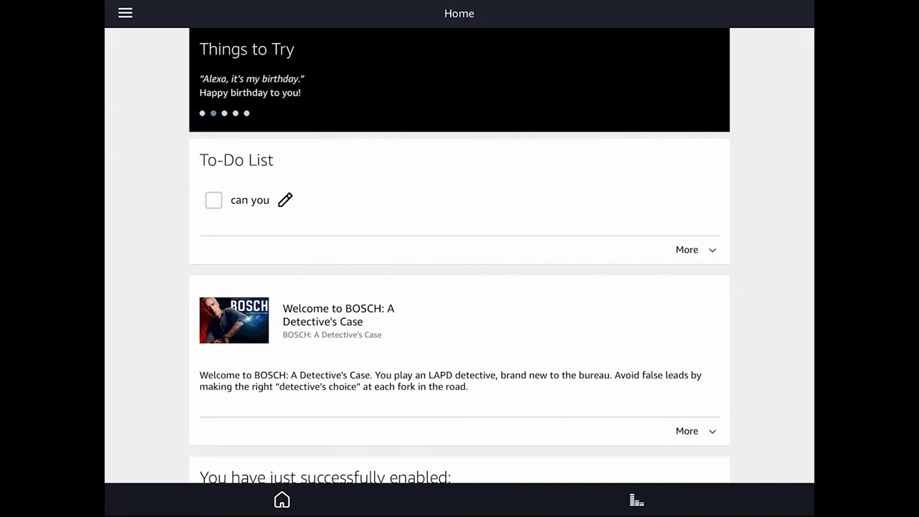
click(124, 13)
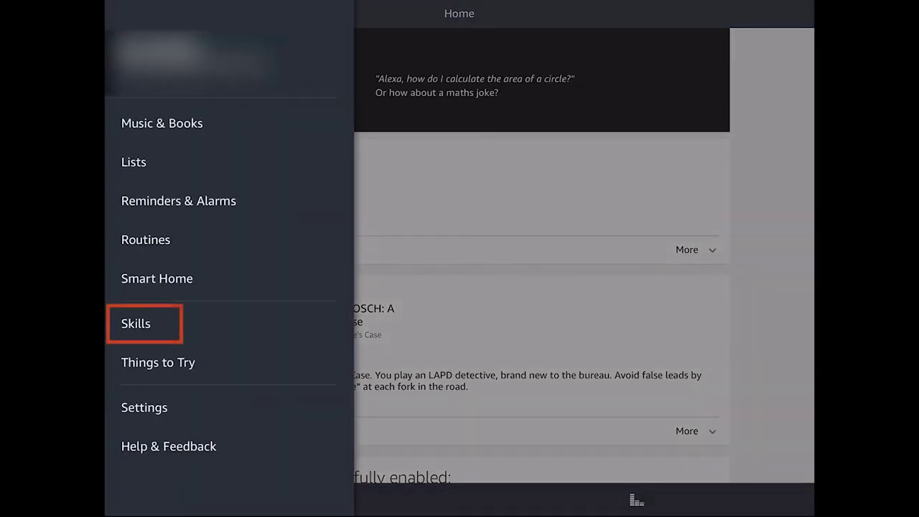
click(136, 324)
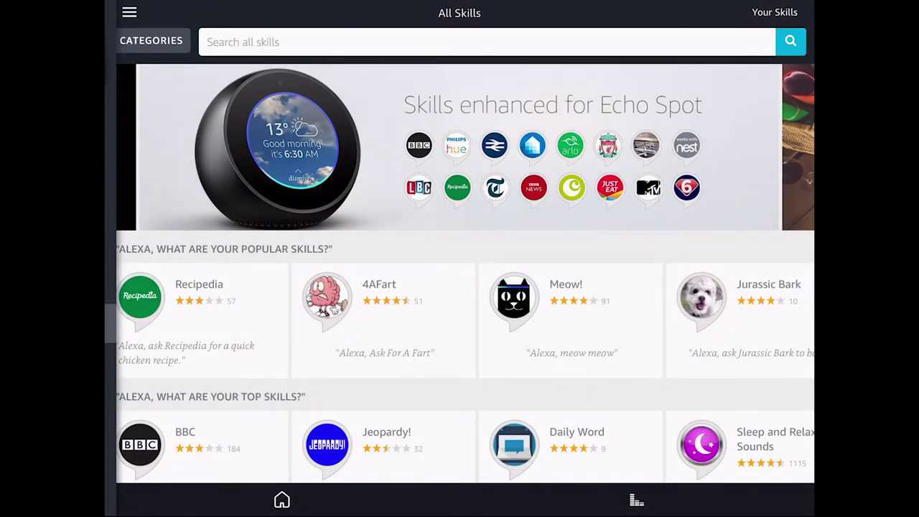
Search skills for 'lutr' and enable the Lutron Connect skill
click(125, 41)
text(lutr)
click(148, 64)
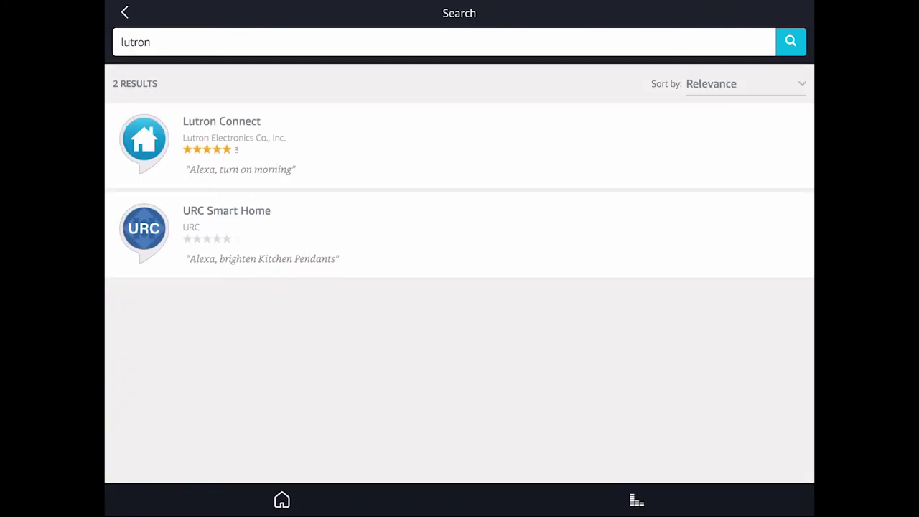
click(221, 143)
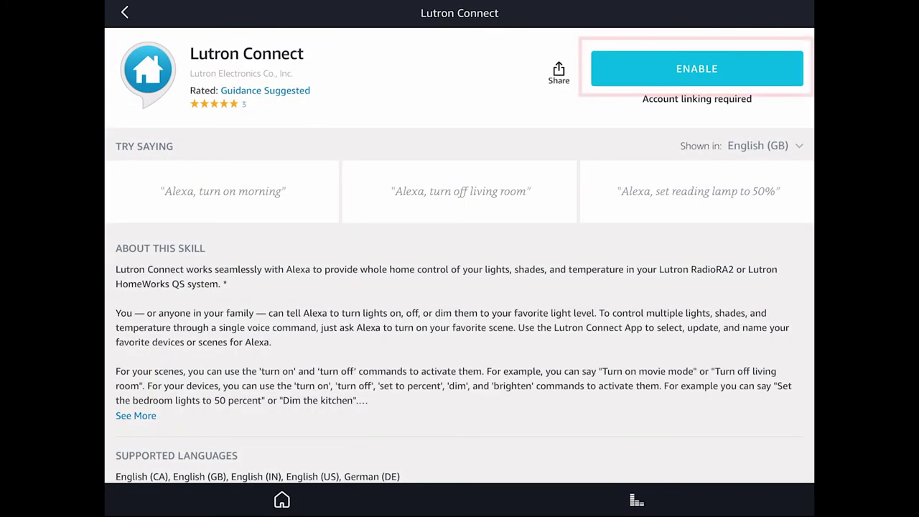
click(697, 68)
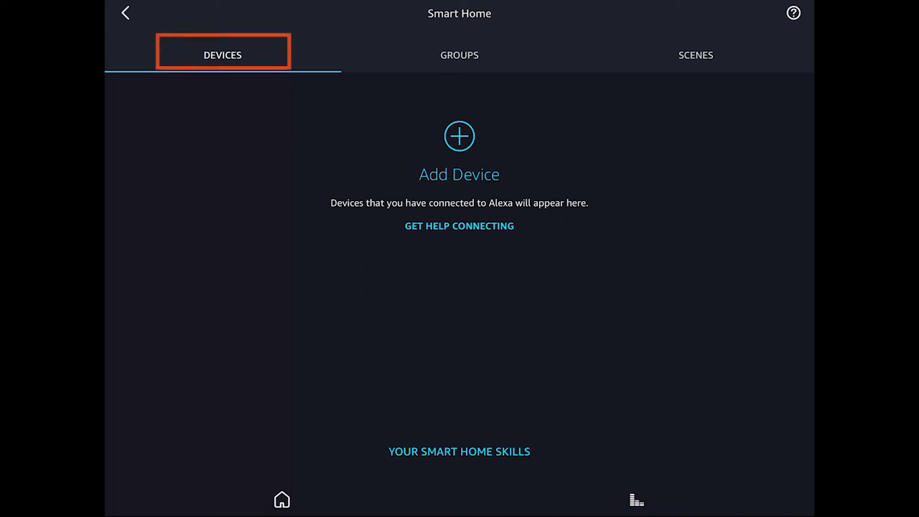
Switch through Groups to the Scenes tab listing Daytime and Nighttime
click(460, 54)
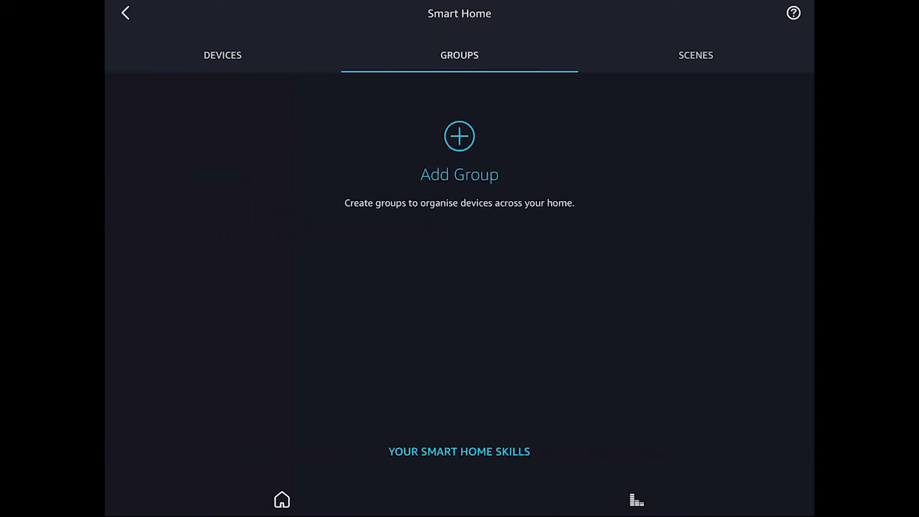
click(695, 55)
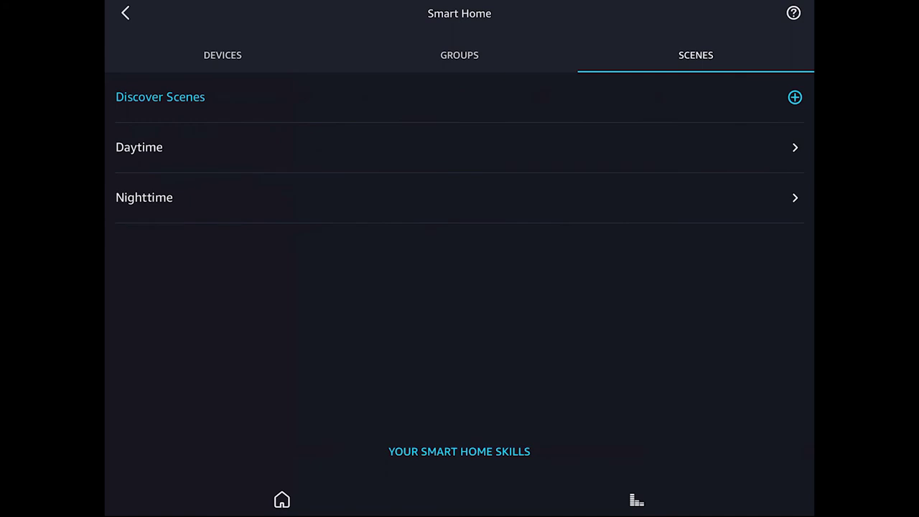